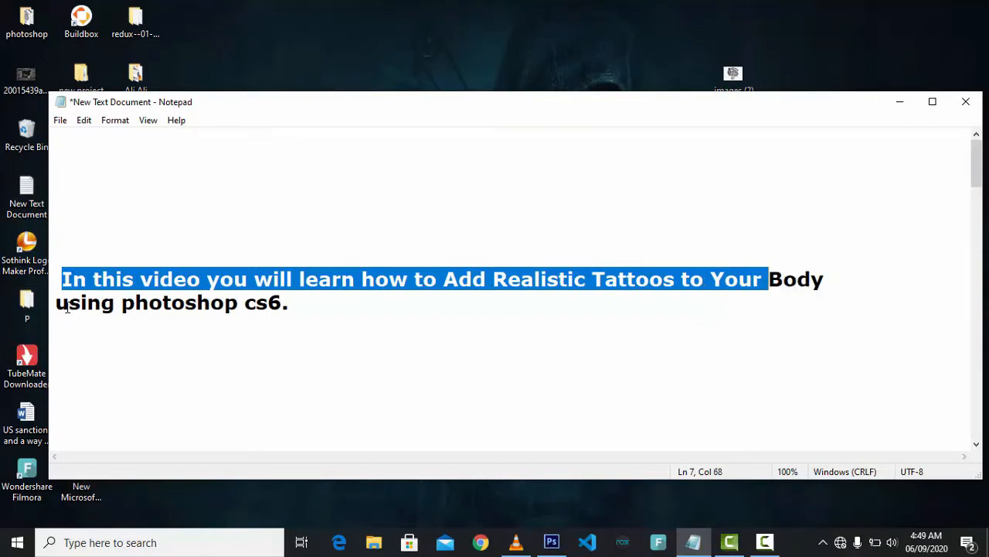
Step: Minimise the Notepad note with the tutorial introduction and switch to Photoshop
drag(67, 306, 275, 304)
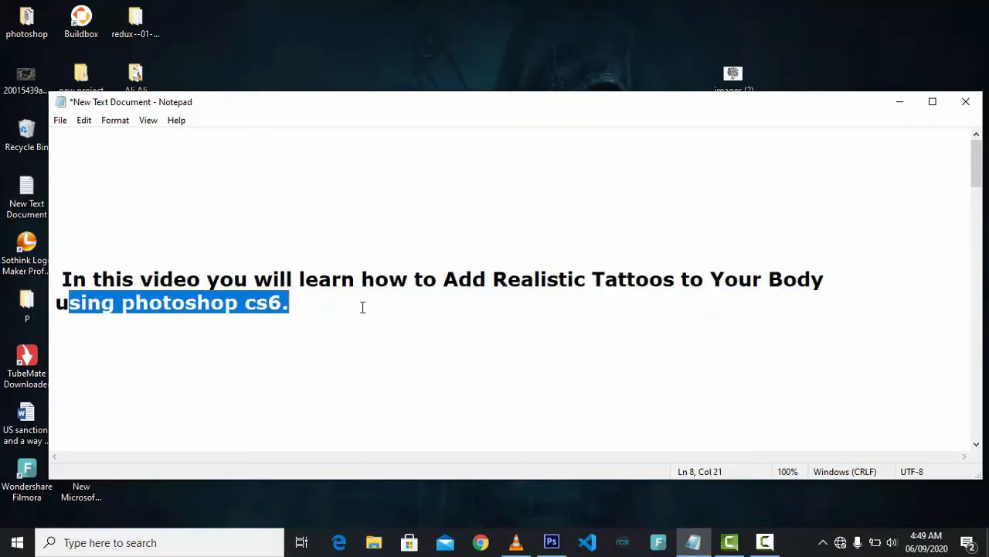
click(897, 103)
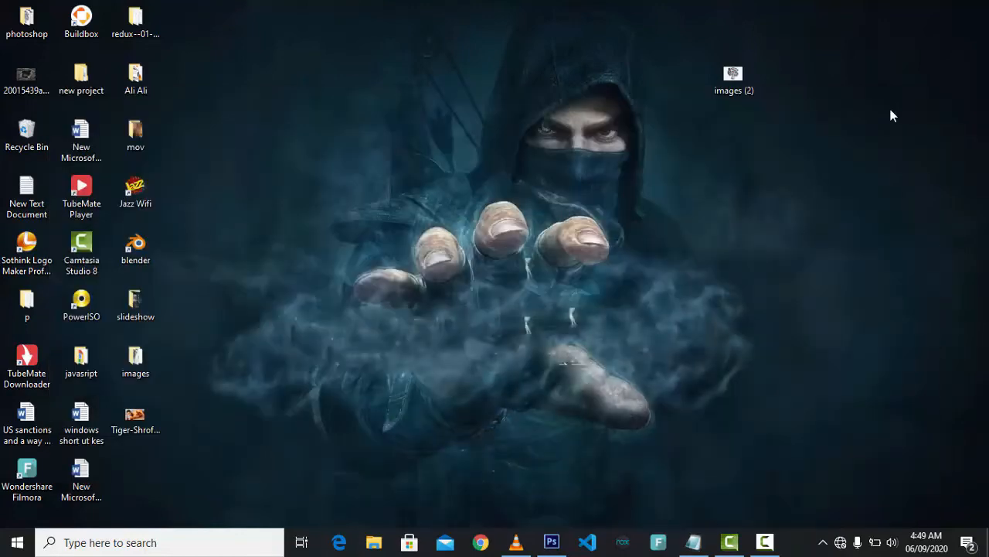
click(562, 542)
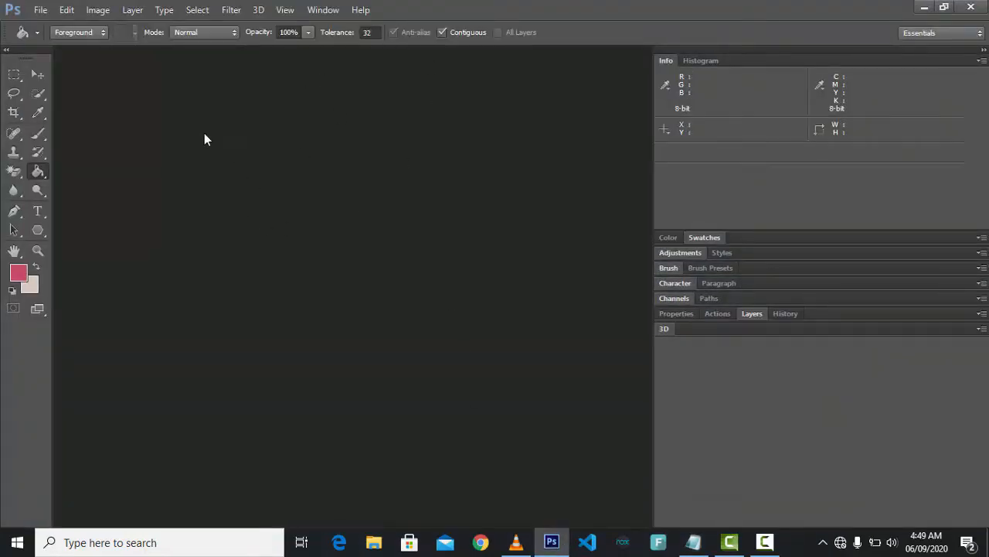
Step: Open the Tiger-Shroff-Body-Wallpaper-40476.jpg photo from the Desktop and dock its floating window as a document tab
click(40, 10)
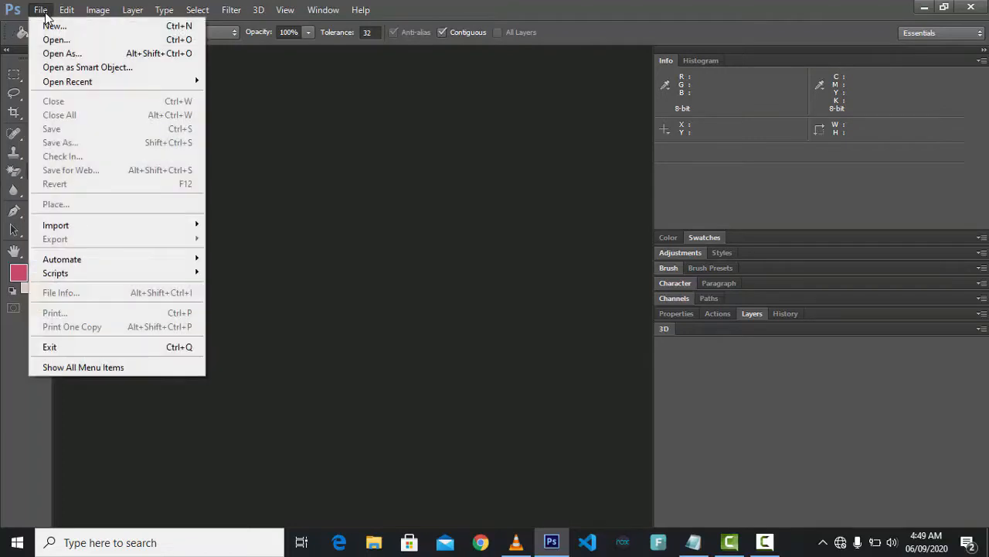
click(55, 40)
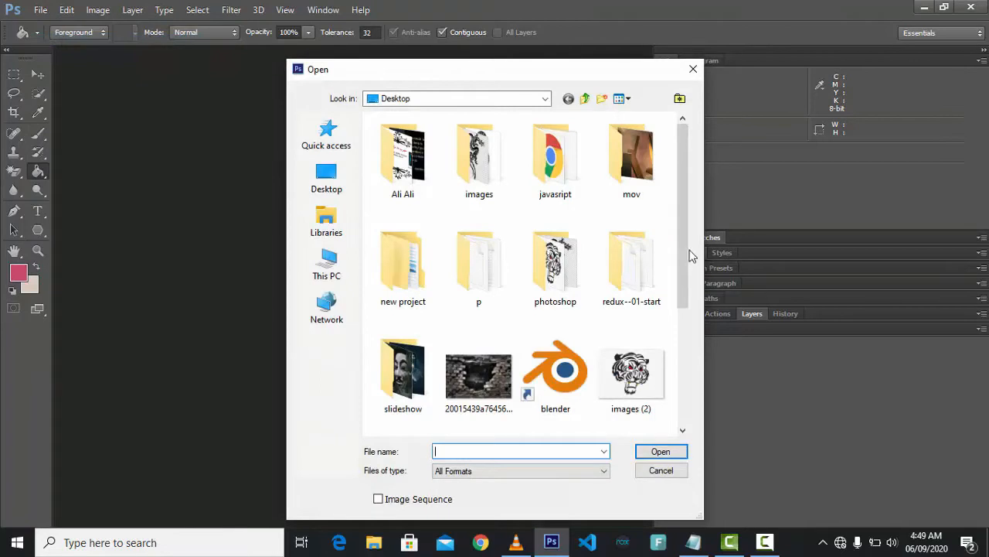
drag(679, 249, 670, 358)
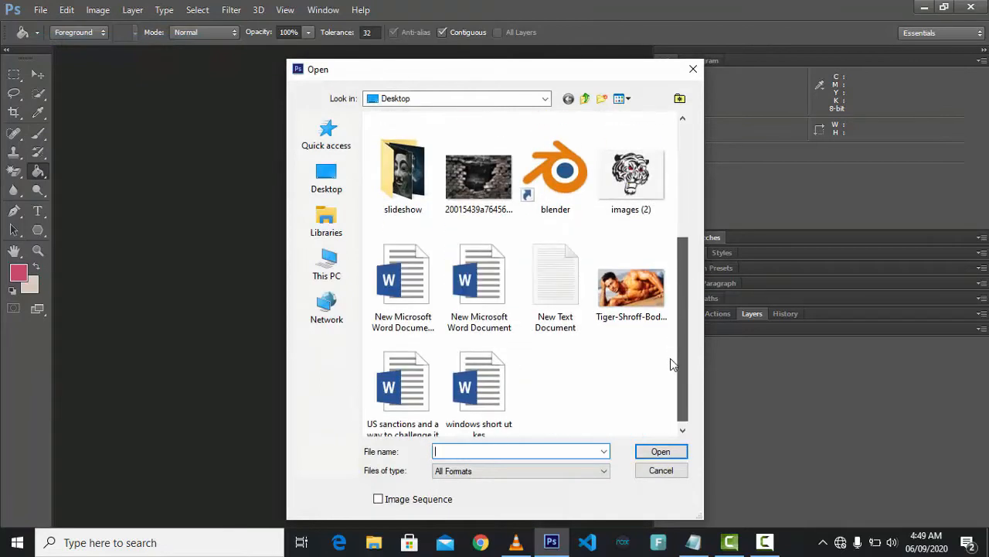
click(641, 290)
click(660, 455)
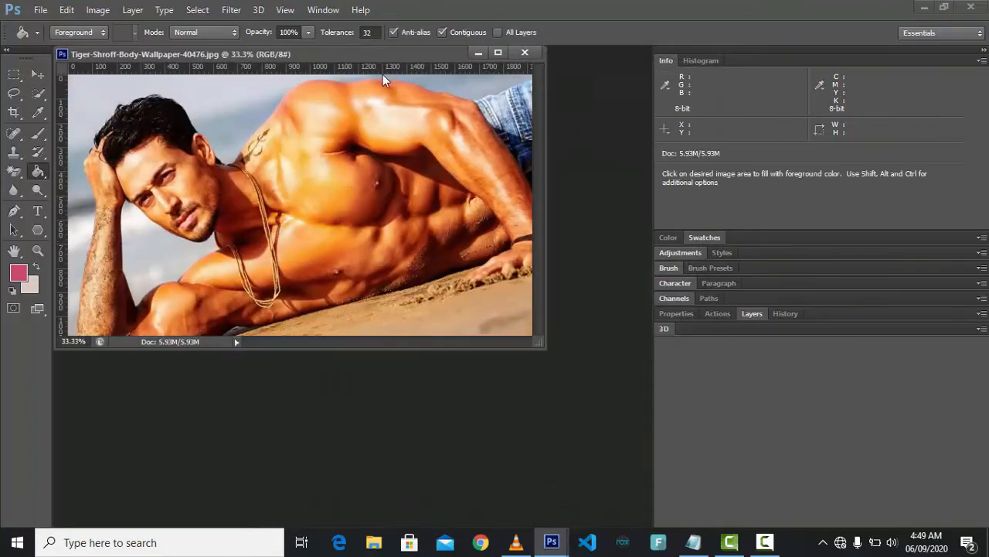
drag(329, 51, 373, 54)
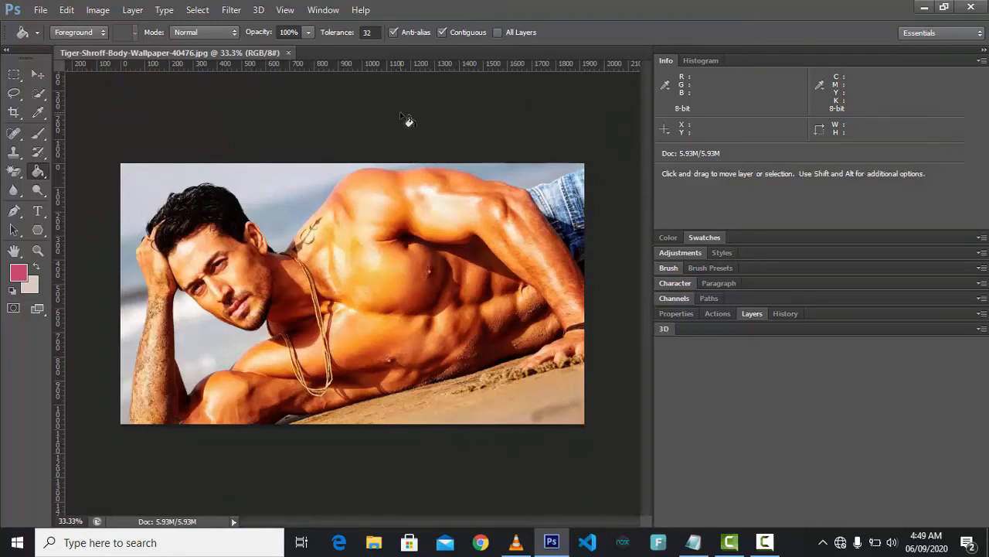
key(ctrl+plus)
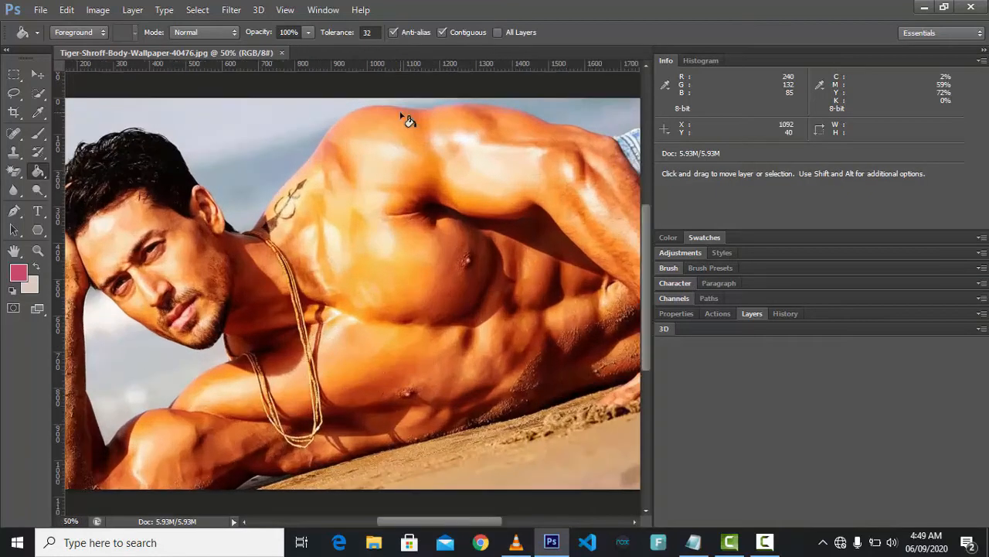
Step: Try to reposition the locked background photo with the Move tool
click(37, 74)
drag(386, 180, 216, 145)
click(497, 213)
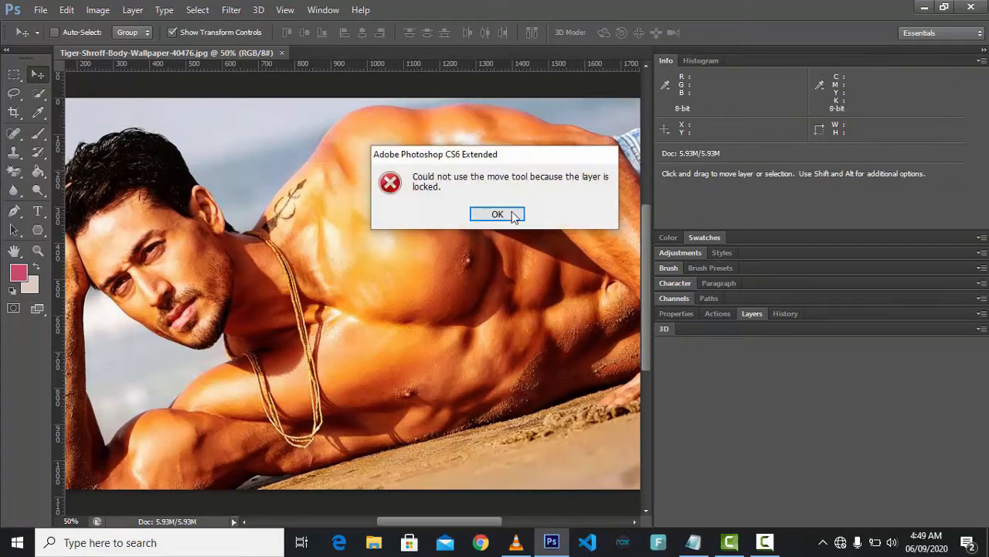
Step: Open the tiger drawing images (2) from the Desktop and dock it as a second document tab
mouse_move(442, 524)
mouse_down()
mouse_move(423, 524)
mouse_move(469, 518)
mouse_move(460, 518)
mouse_up()
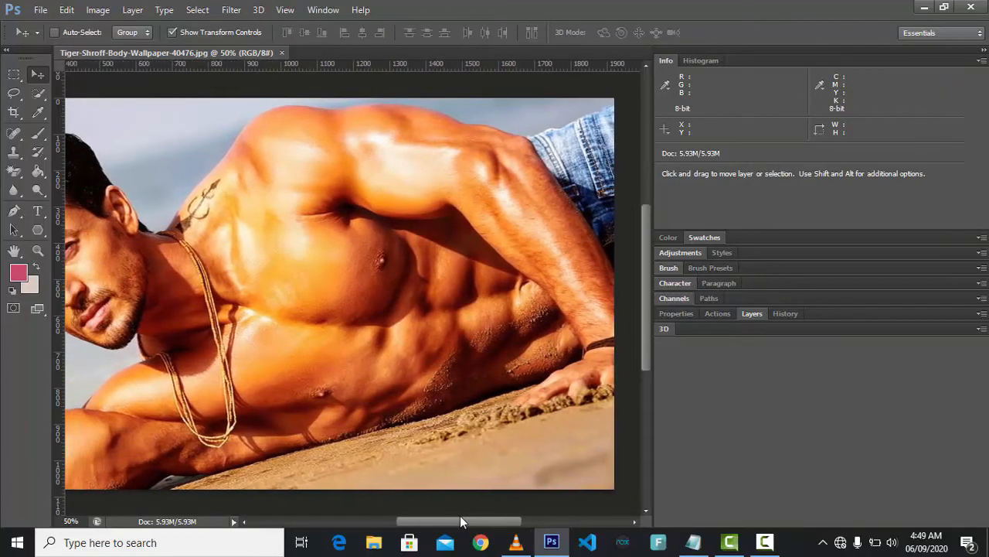
drag(644, 343, 643, 331)
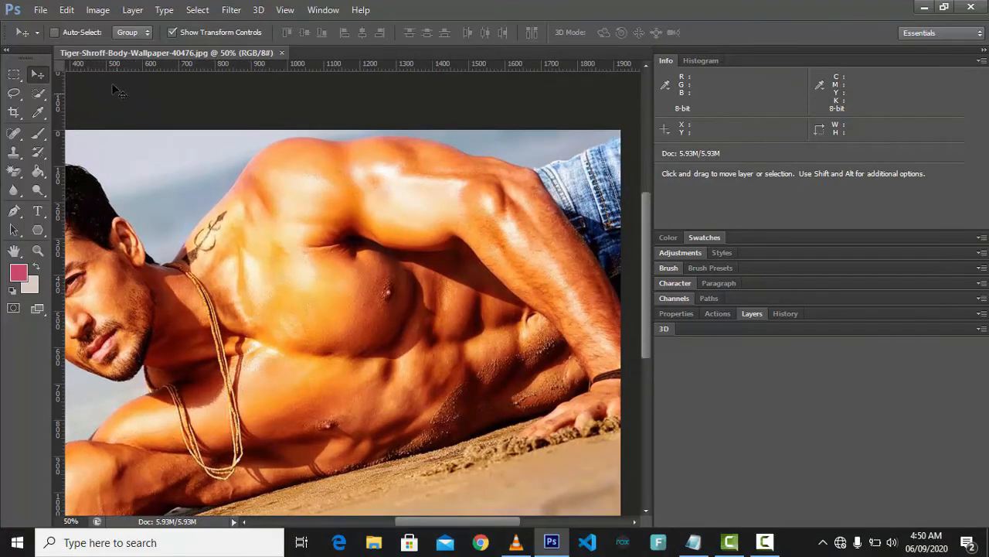
click(40, 10)
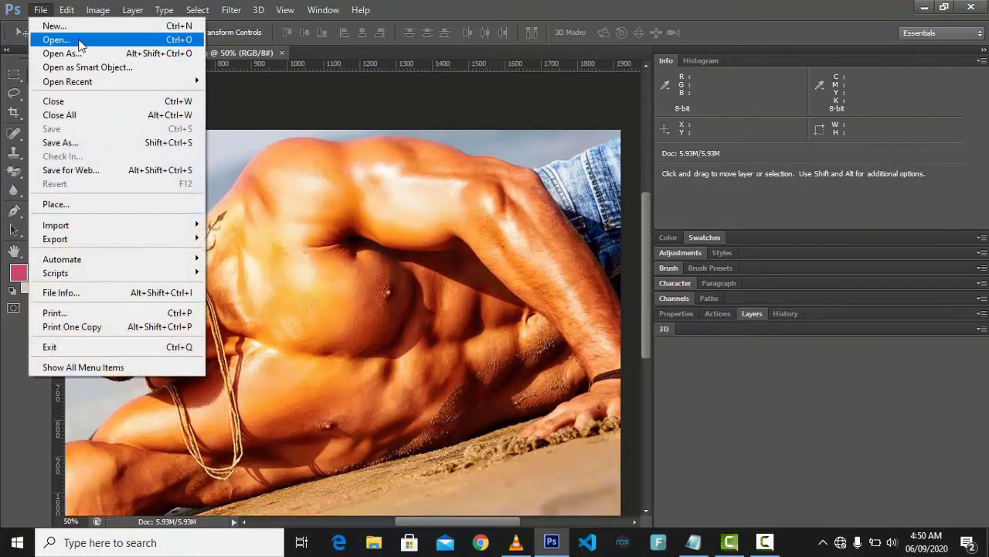
click(79, 39)
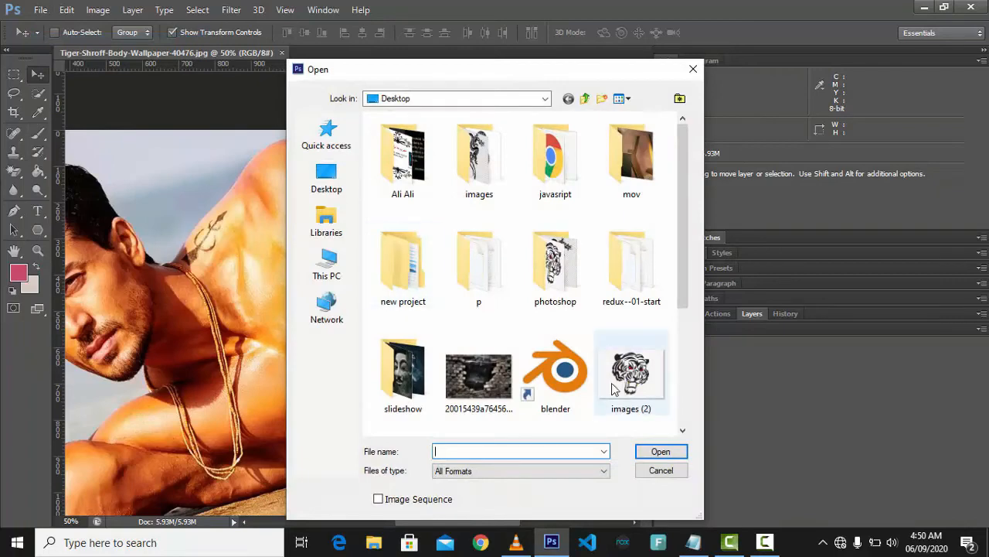
click(629, 354)
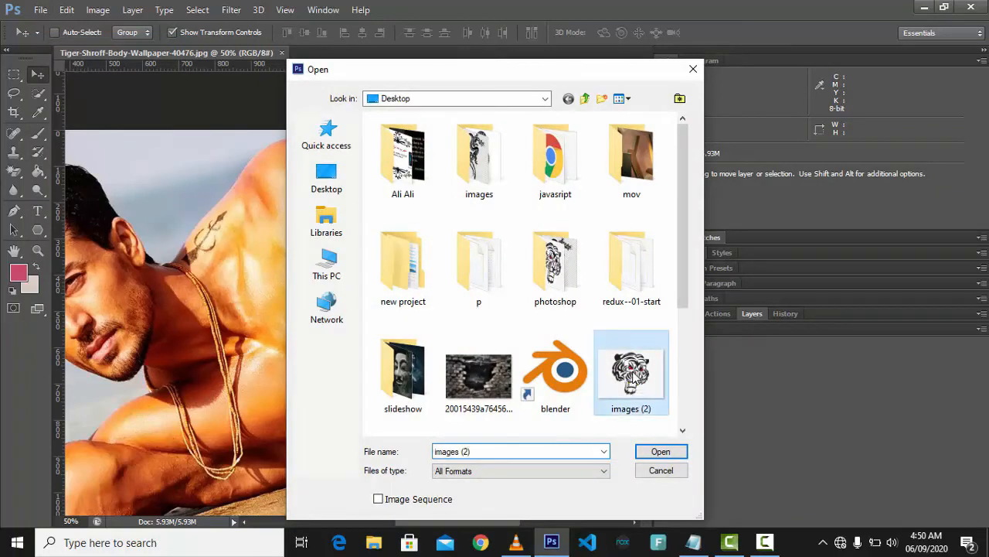
click(662, 453)
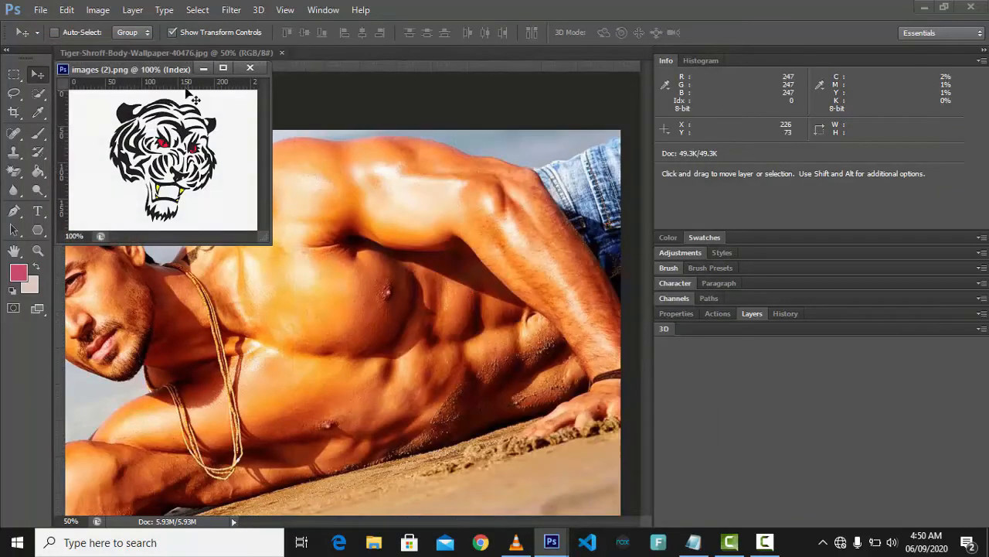
drag(162, 71, 323, 51)
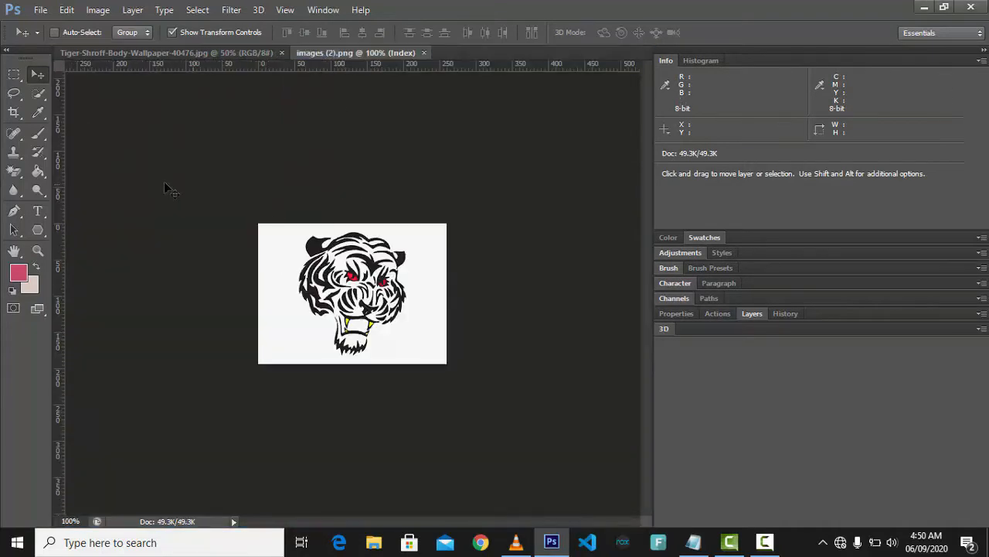
Step: Show the layers, pick the tiger image's white background with the Magic Wand, and invert the selection to the tiger artwork
click(23, 177)
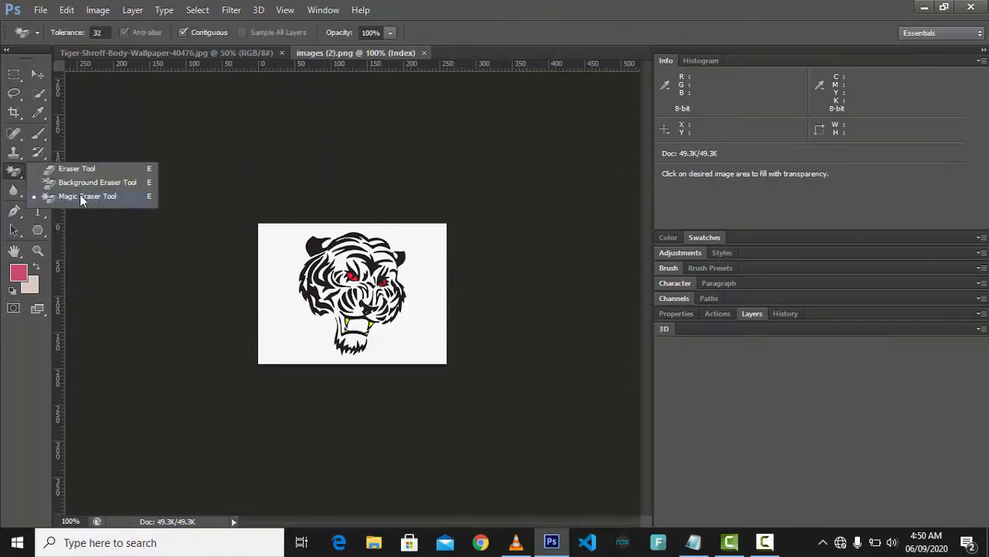
click(80, 195)
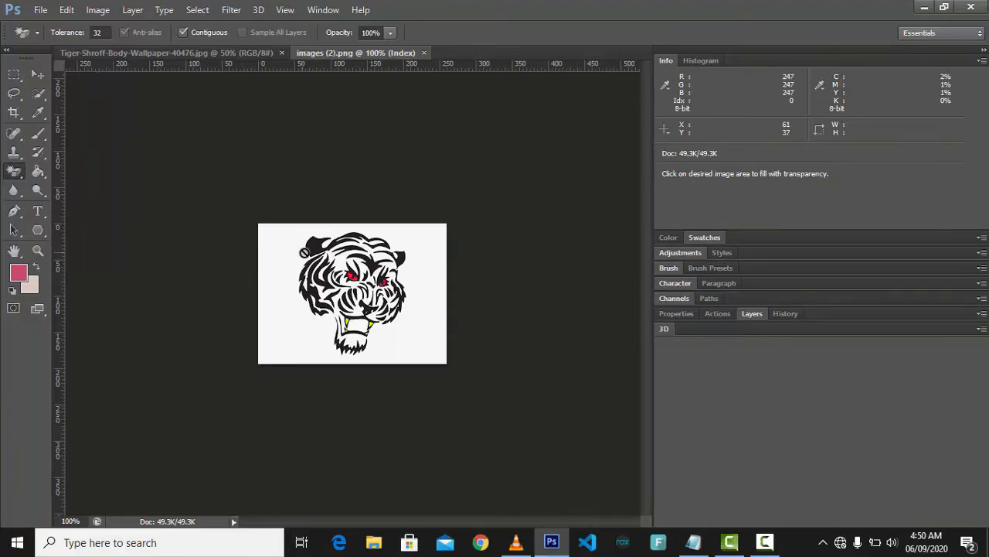
click(753, 317)
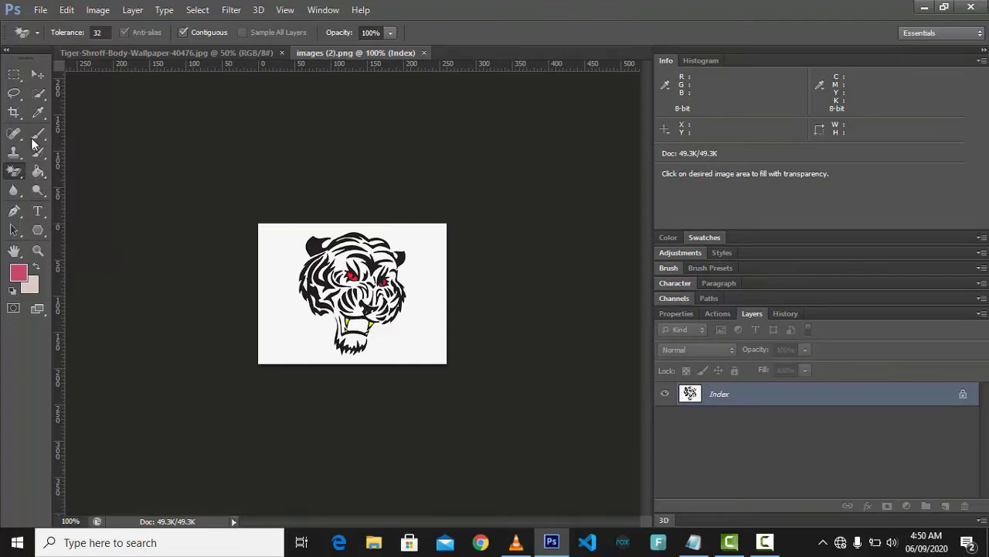
click(44, 95)
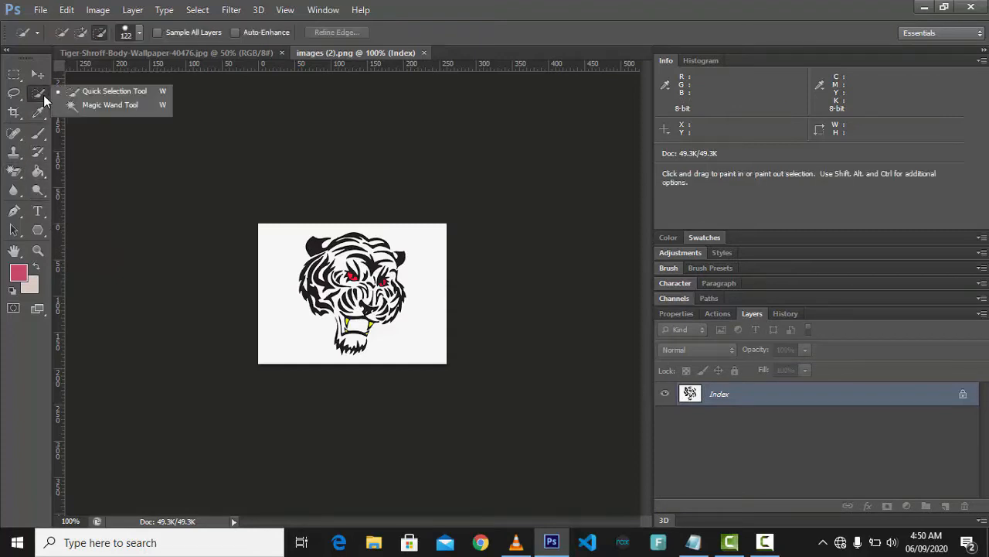
click(90, 106)
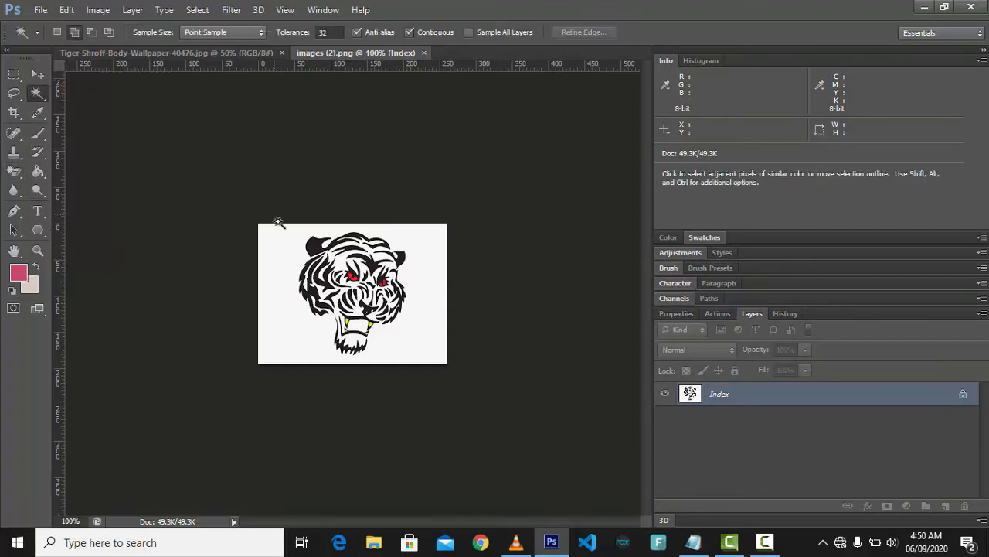
click(287, 260)
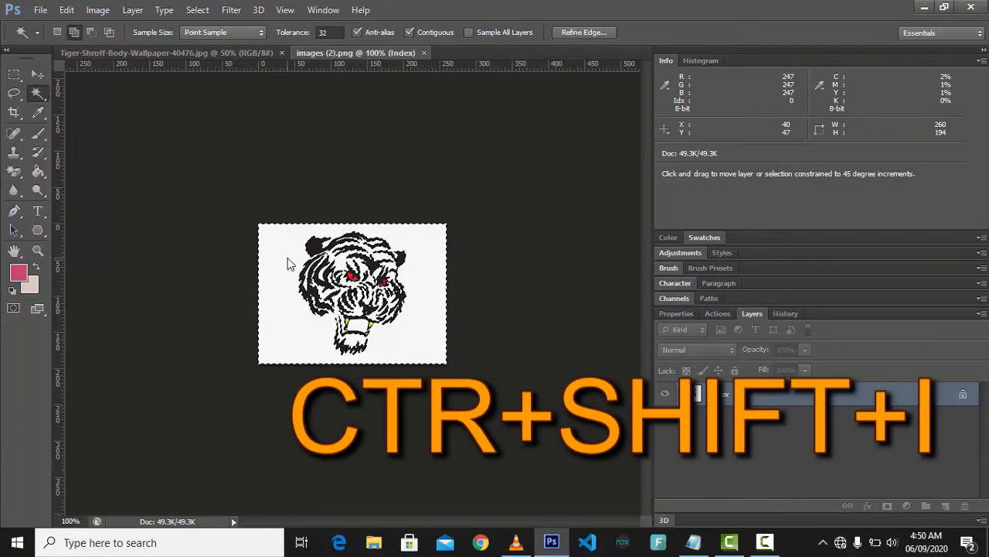
key(ctrl+shift+i)
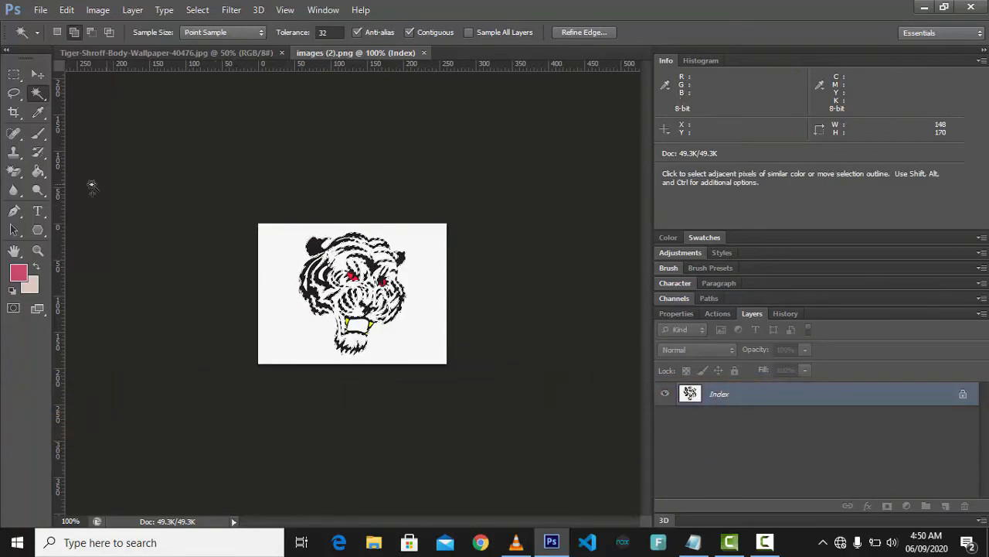
Step: Move the selected tiger artwork into the body photo, placing it as a new layer below the raised shoulder
click(38, 74)
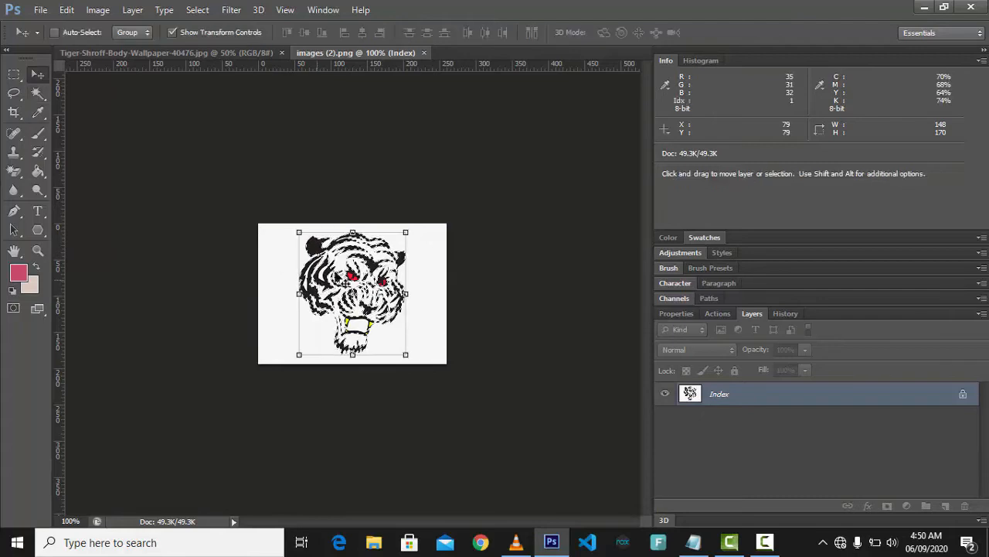
mouse_move(350, 275)
mouse_down()
mouse_move(271, 254)
mouse_move(244, 309)
mouse_move(290, 322)
mouse_move(328, 271)
mouse_move(365, 280)
mouse_move(362, 273)
mouse_up()
drag(364, 229, 246, 160)
drag(298, 217, 298, 217)
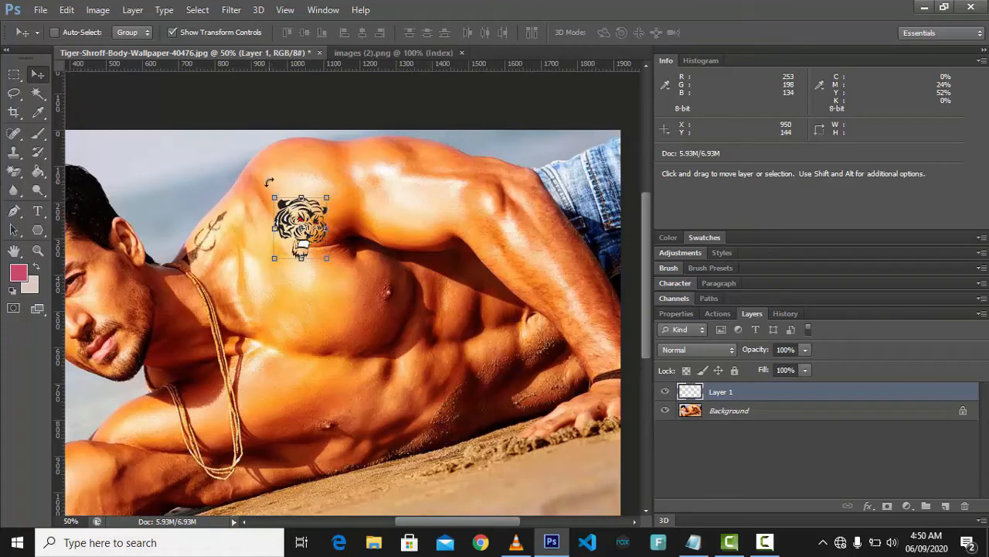
Step: Rotate the tiger layer about -91°, enlarge it to about 126%, and move it onto the raised shoulder
drag(269, 181, 238, 275)
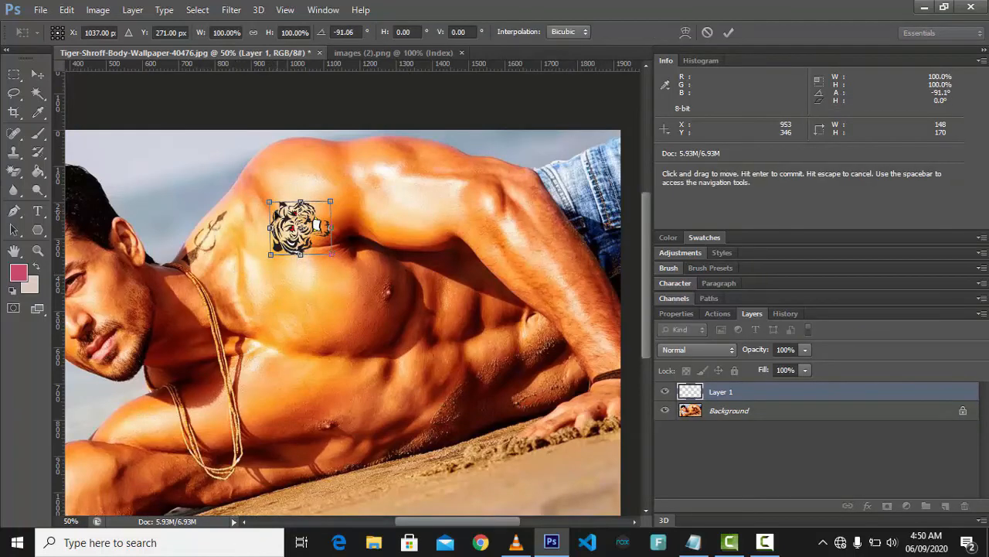
drag(265, 229, 253, 229)
drag(292, 202, 293, 189)
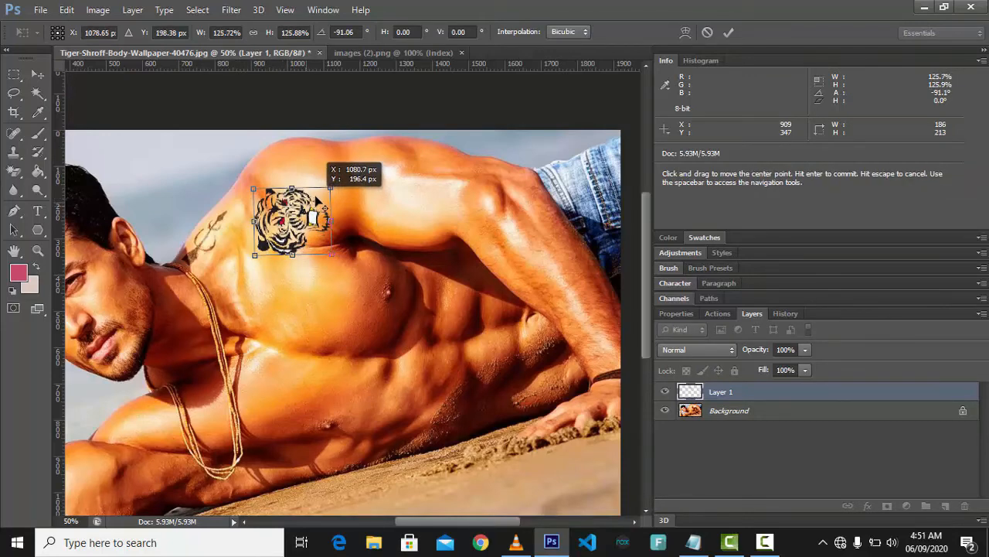
drag(293, 221, 372, 171)
key(Return)
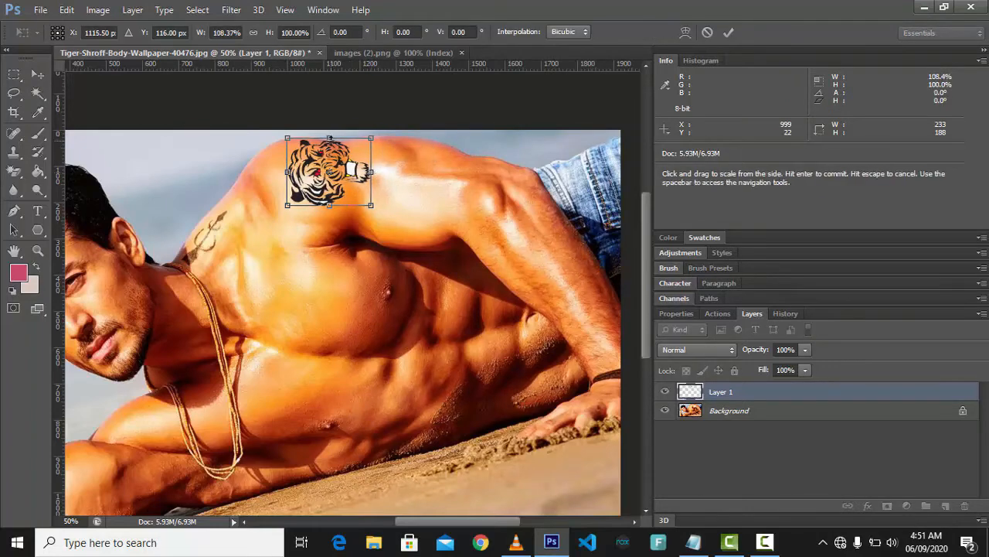
Step: Refine the tiger's fit on the shoulder by scaling it to 112.09% width and 89.36% height, and apply the transformation
drag(330, 138, 330, 143)
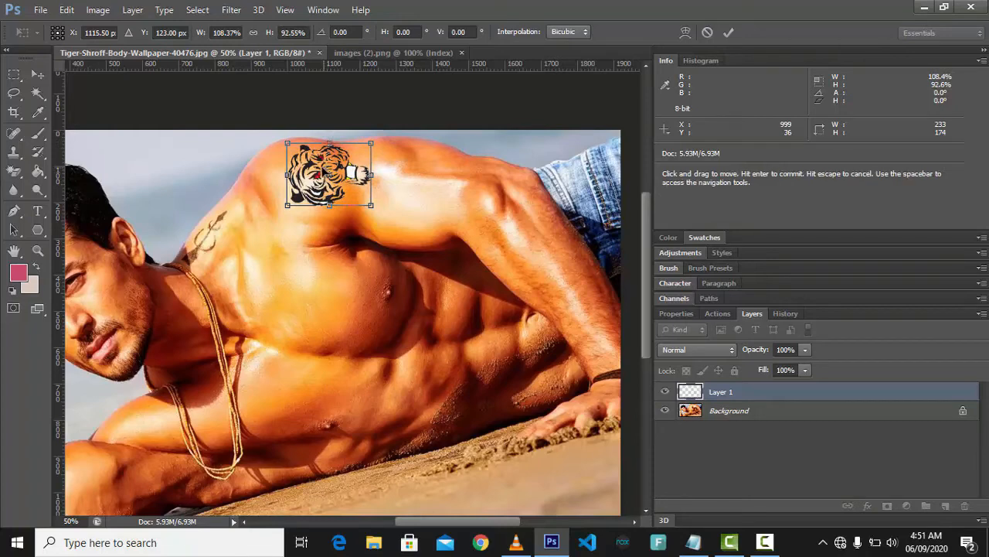
drag(326, 172, 321, 172)
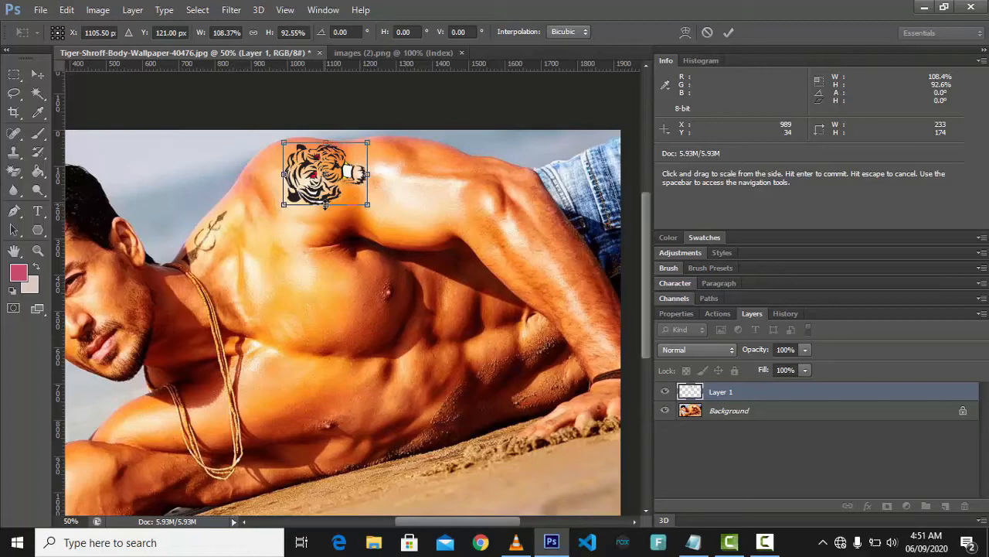
drag(324, 206, 324, 202)
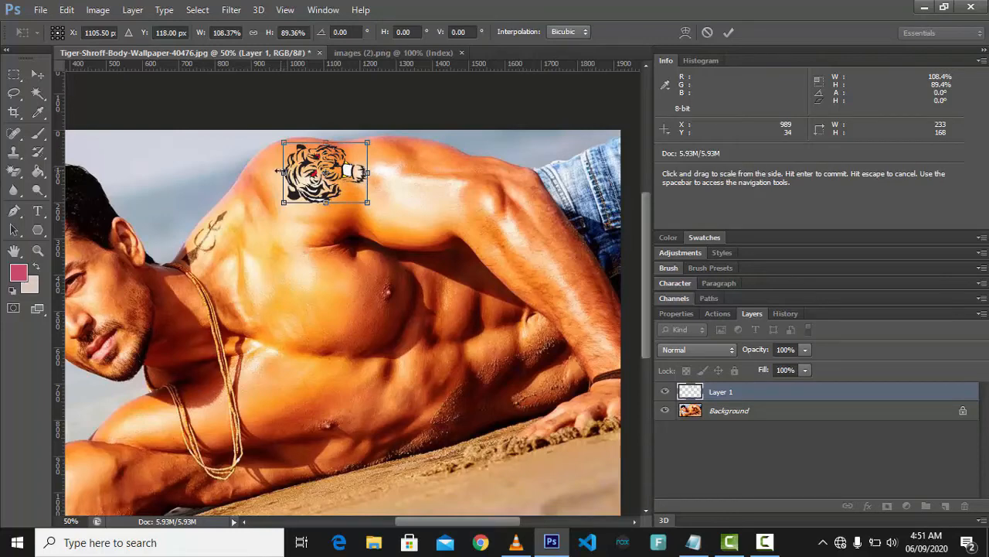
drag(278, 171, 277, 172)
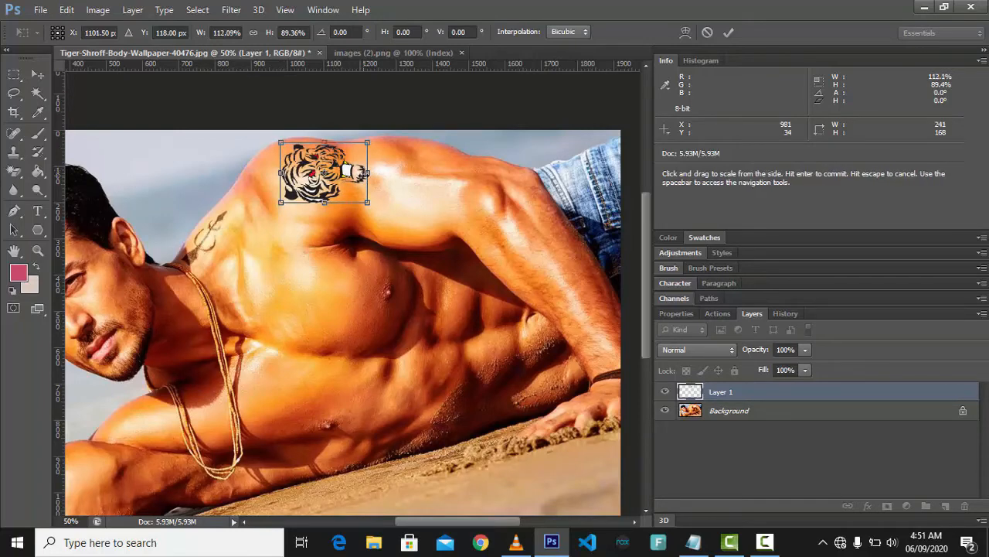
click(38, 74)
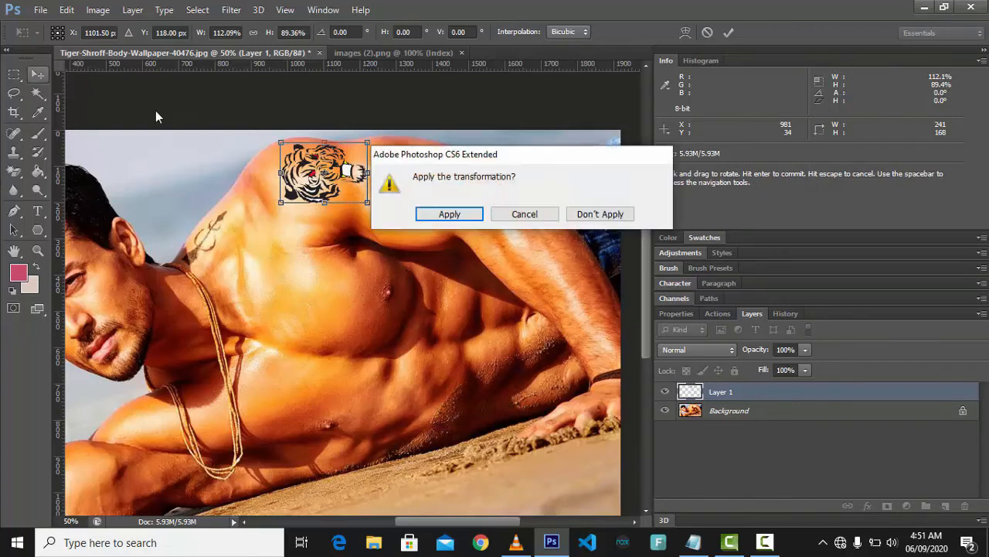
click(435, 217)
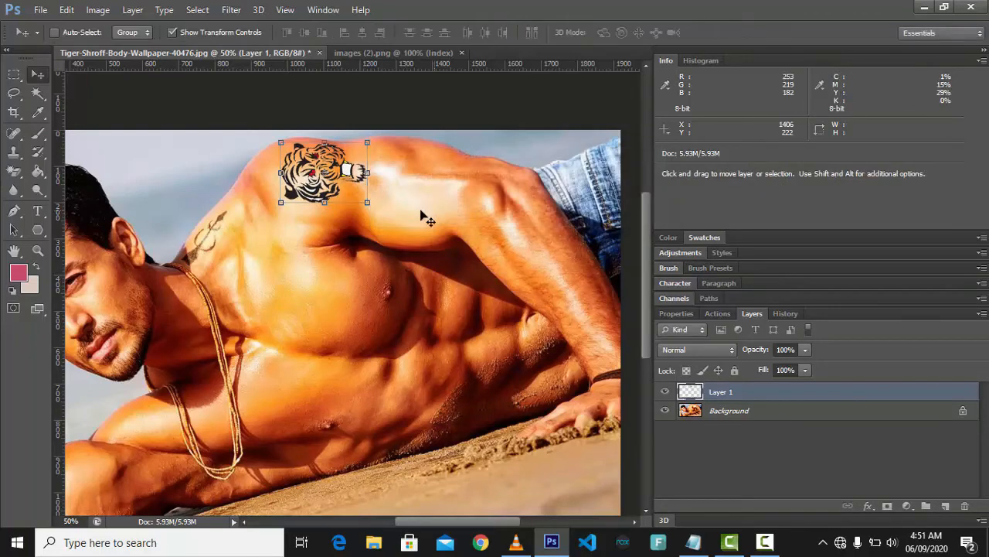
Step: Reposition the tiger layer slightly down the shoulder toward the arm, centring it at about X 1115.5 px, Y 124 px
key(ctrl+t)
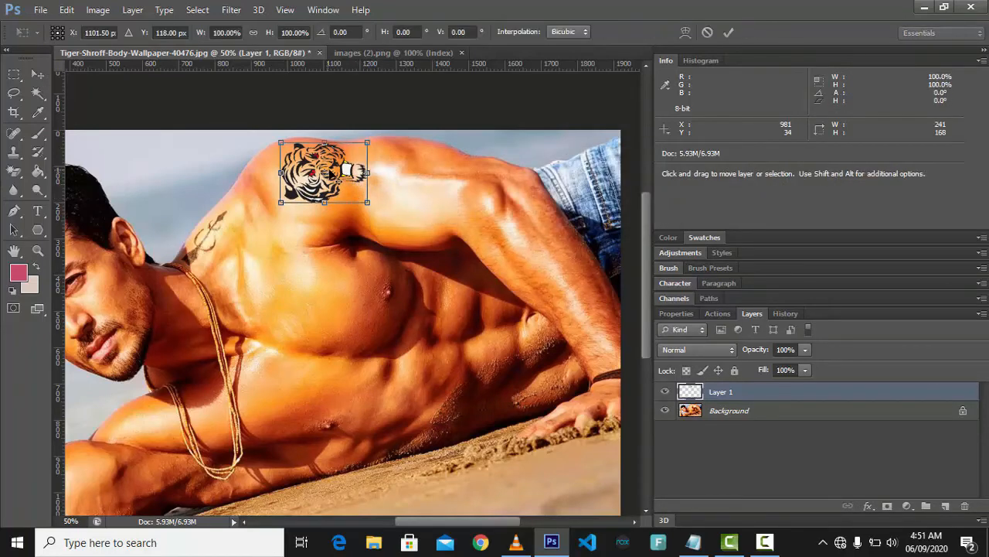
drag(330, 174, 336, 180)
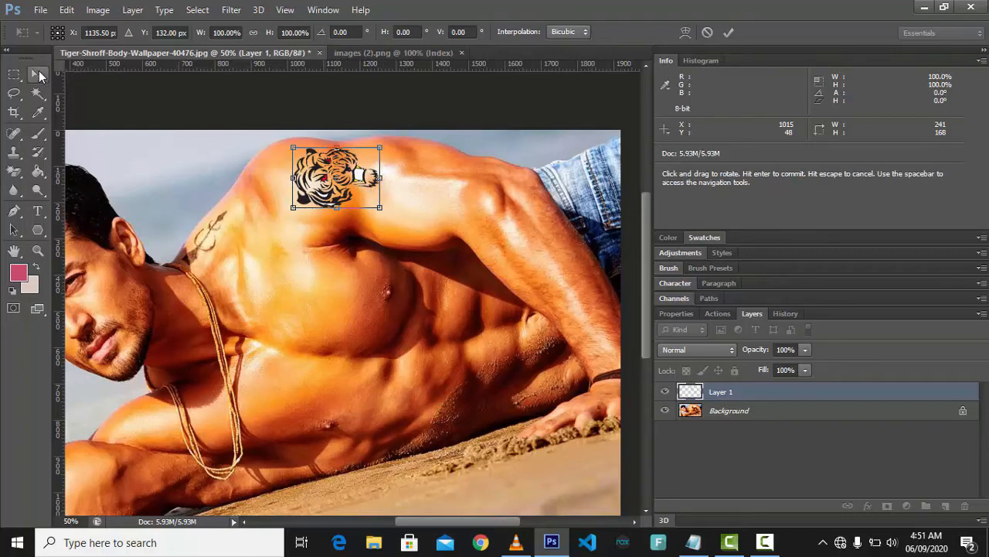
click(41, 75)
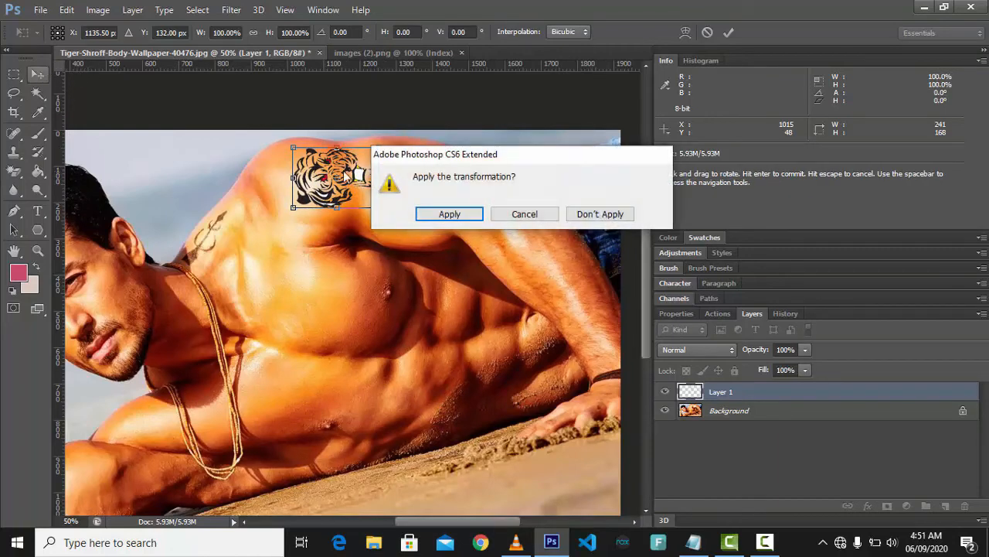
click(464, 215)
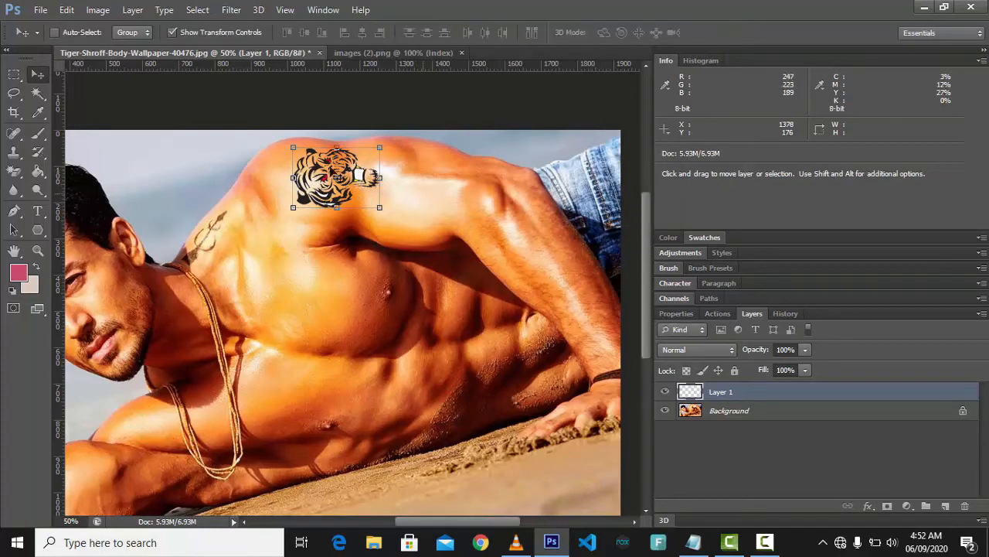
drag(318, 177, 314, 176)
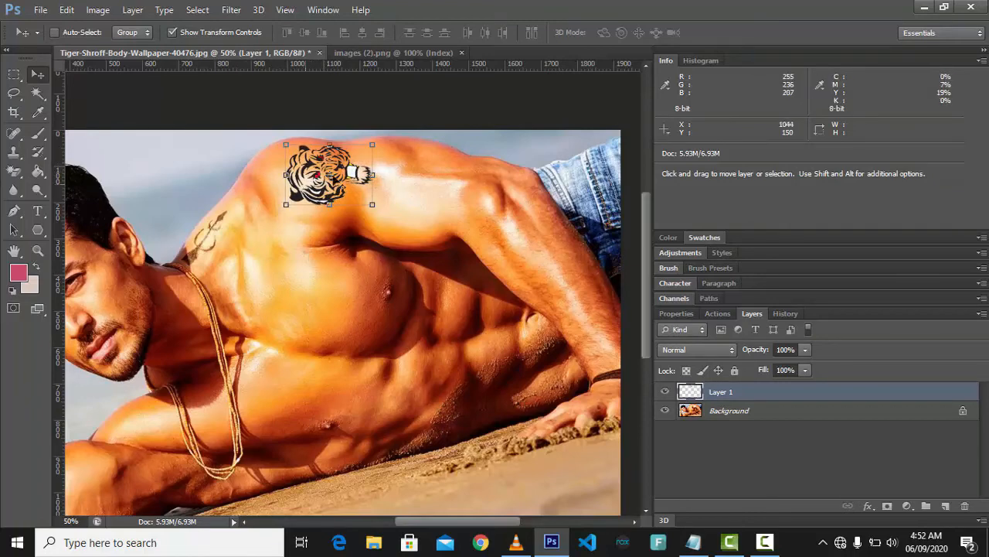
Step: Rotate the tiger layer by 2.16° on the shoulder and apply the transformation
drag(382, 148, 388, 143)
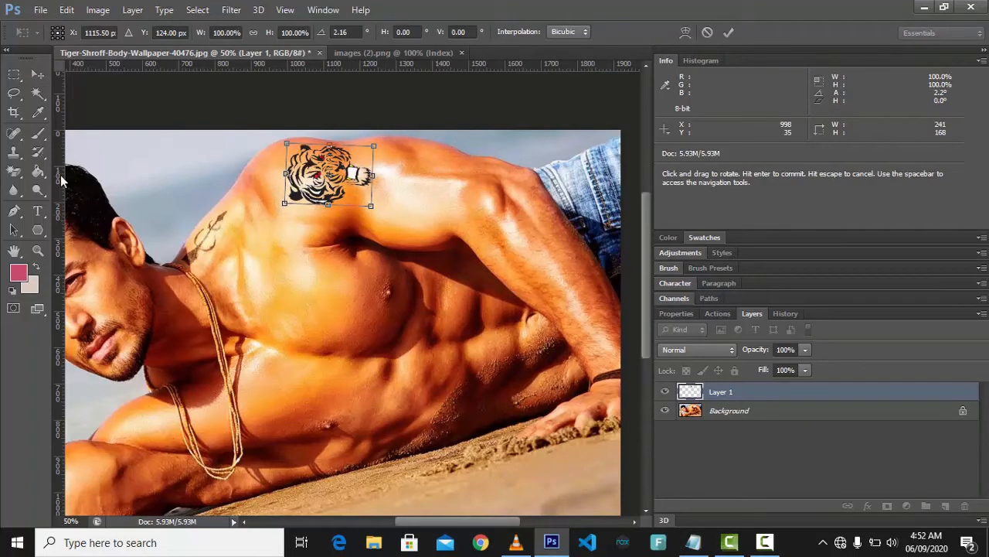
click(41, 10)
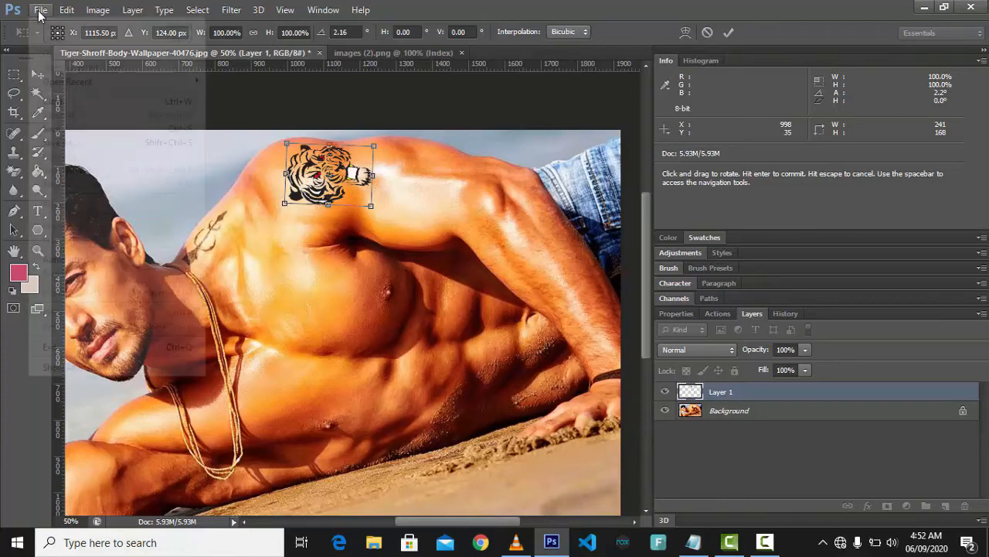
click(269, 212)
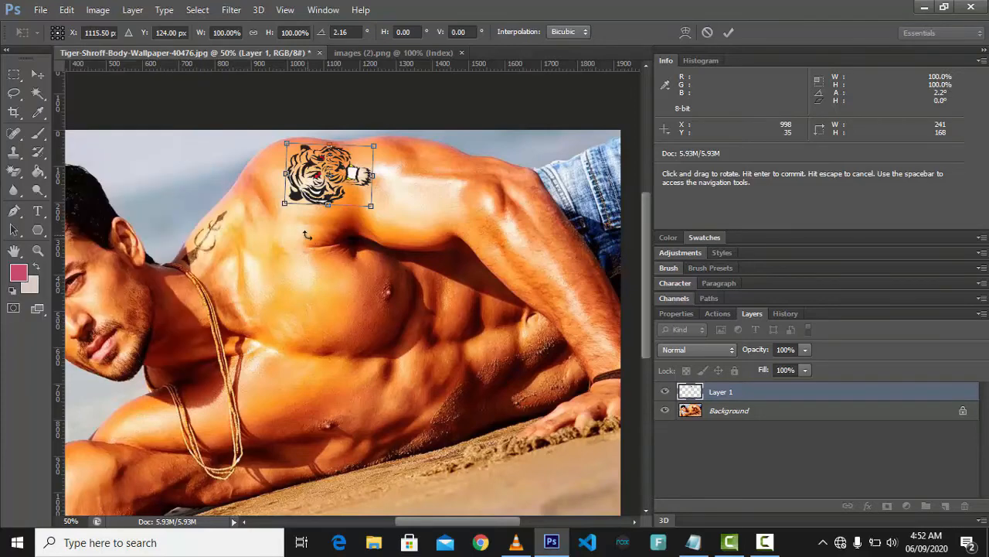
key(Return)
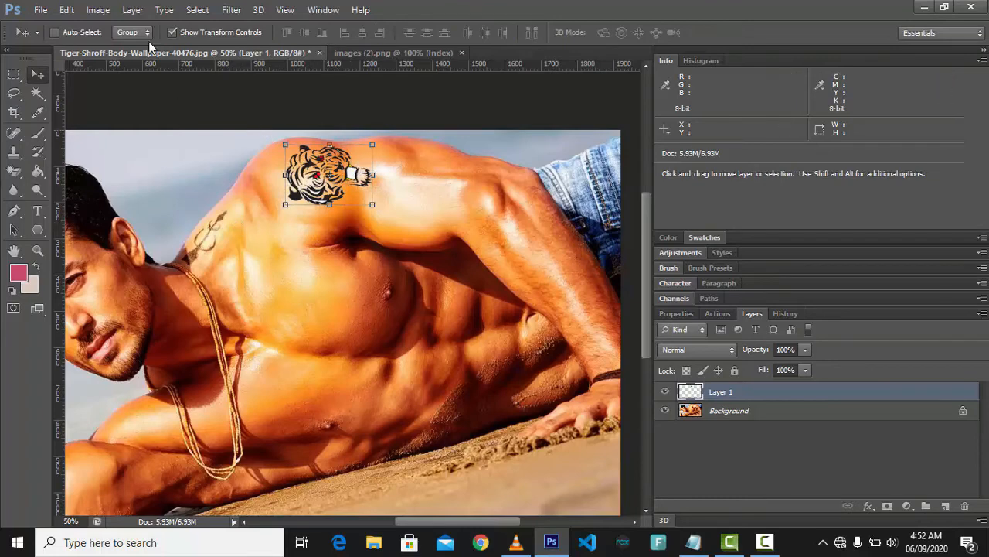
Step: Begin saving the tattooed photo under a new name on the Desktop, shortening the file name to Tiger-Shroff
click(40, 10)
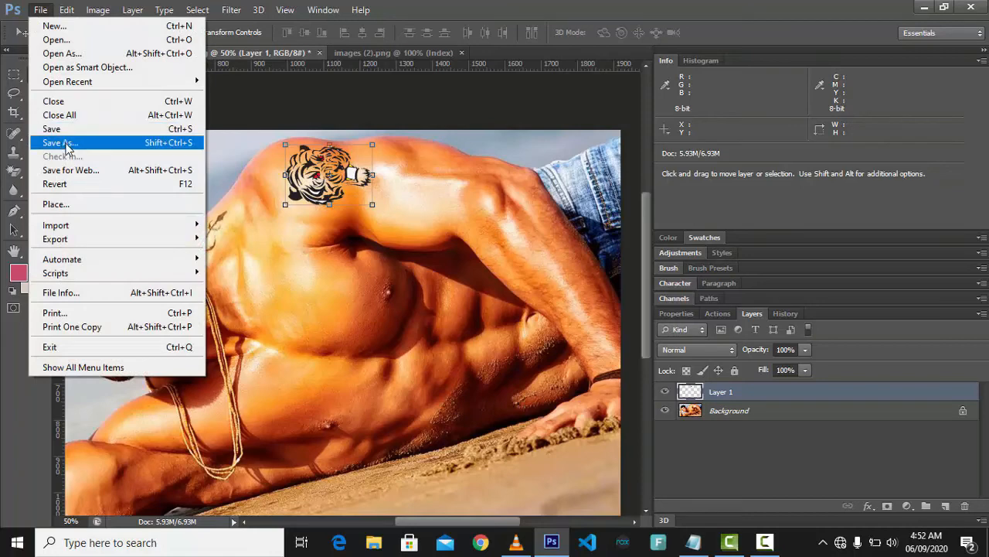
click(68, 144)
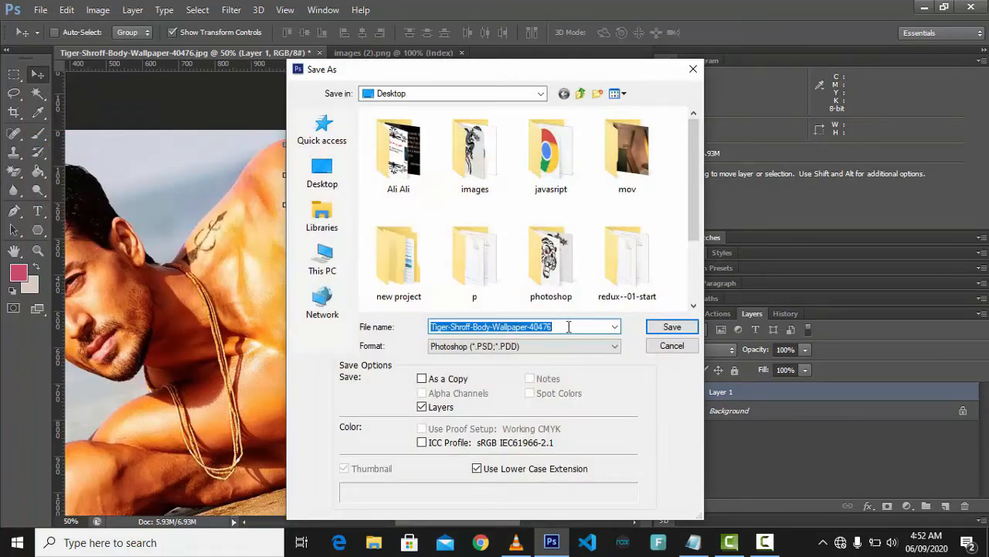
drag(569, 326, 491, 327)
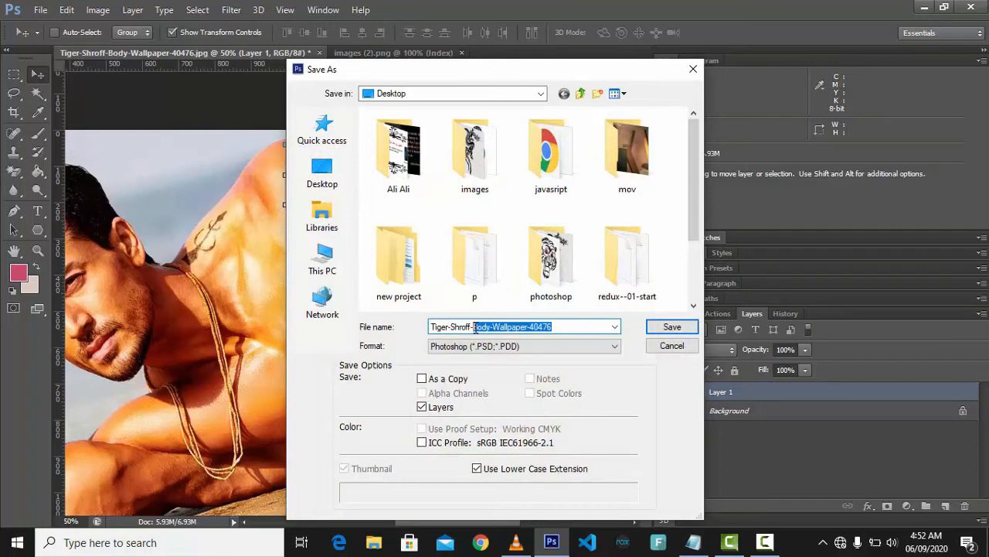
key(BackSpace)
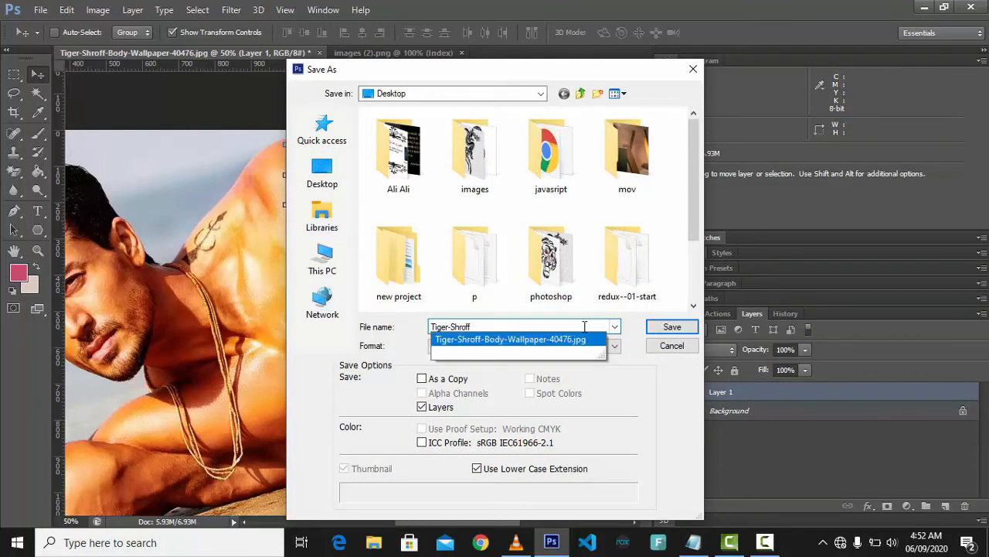
Step: Choose JPEG as the file format and save the image at Maximum quality, 12
click(616, 348)
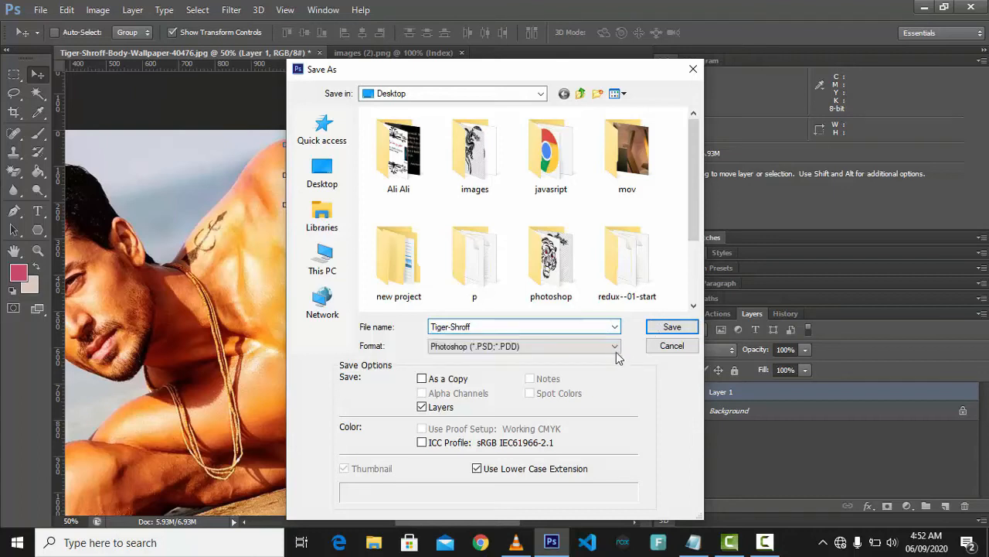
click(615, 346)
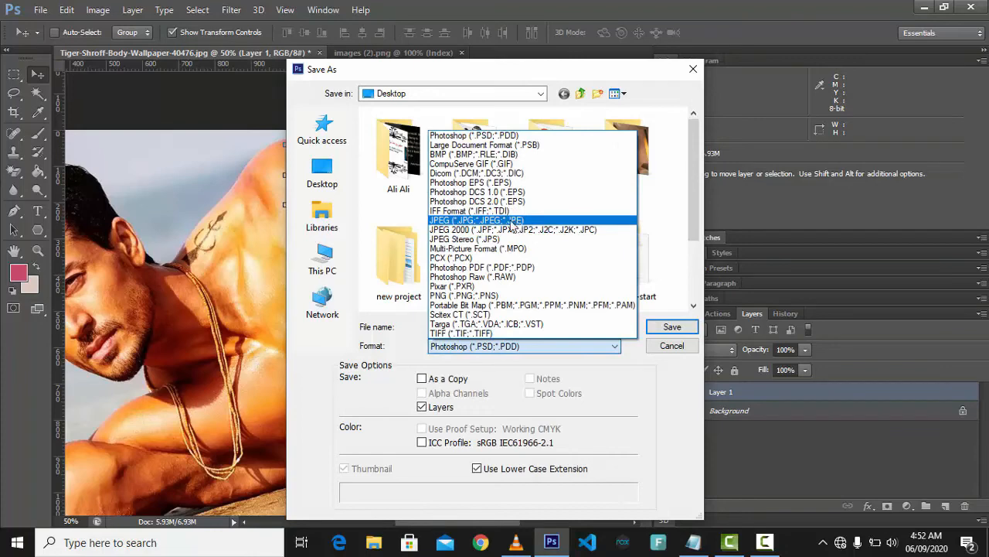
click(516, 221)
click(661, 331)
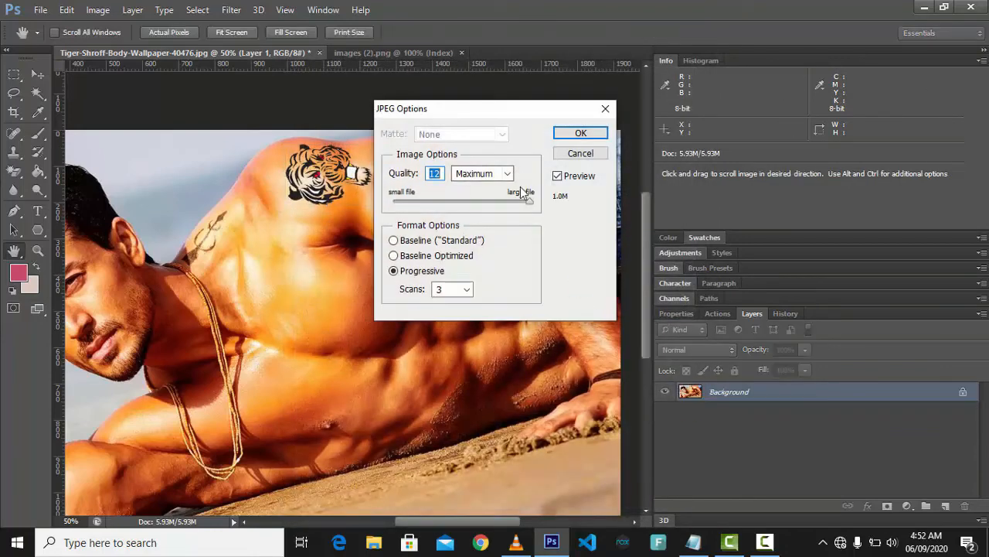
mouse_move(528, 199)
mouse_down()
mouse_move(417, 201)
mouse_move(541, 200)
mouse_up()
click(575, 134)
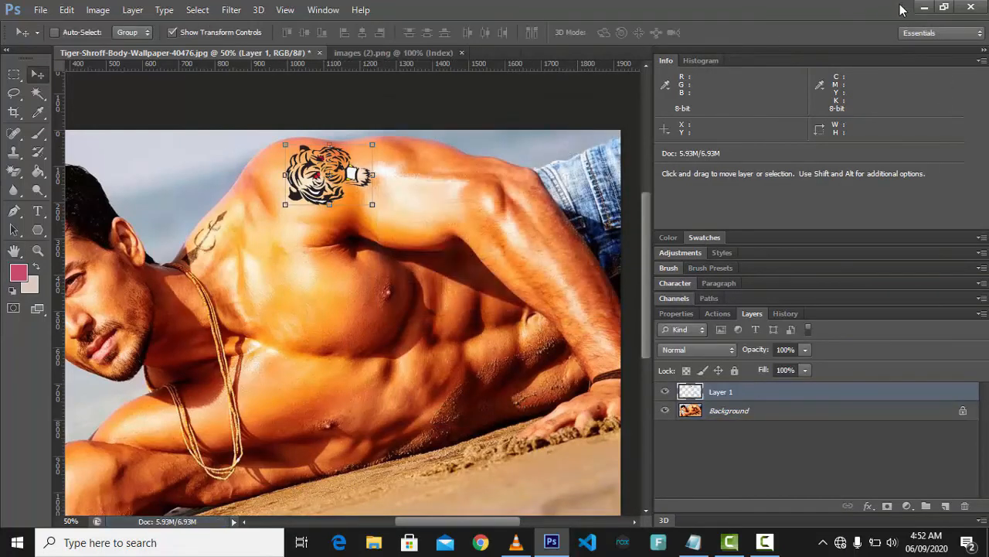
Step: Open the saved Tiger-Shroff image from the desktop in Photos and examine the tiger tattoo on the shoulder up close
click(925, 8)
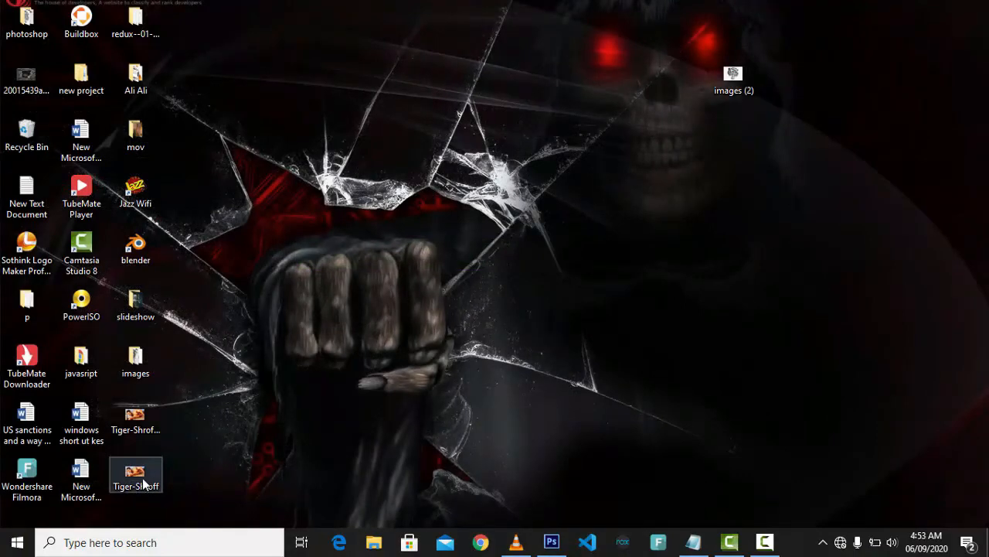
double_click(142, 481)
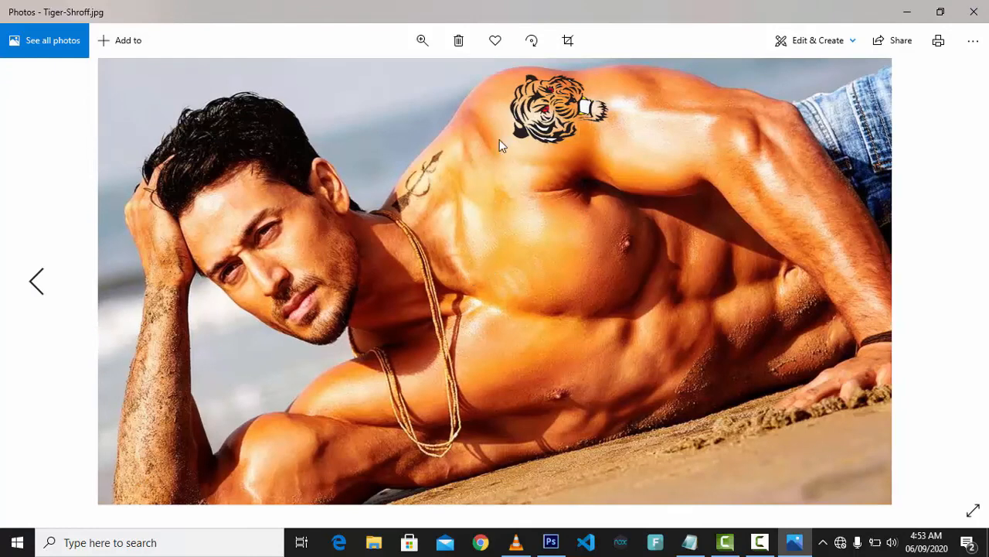
scroll(500, 139, up, 1)
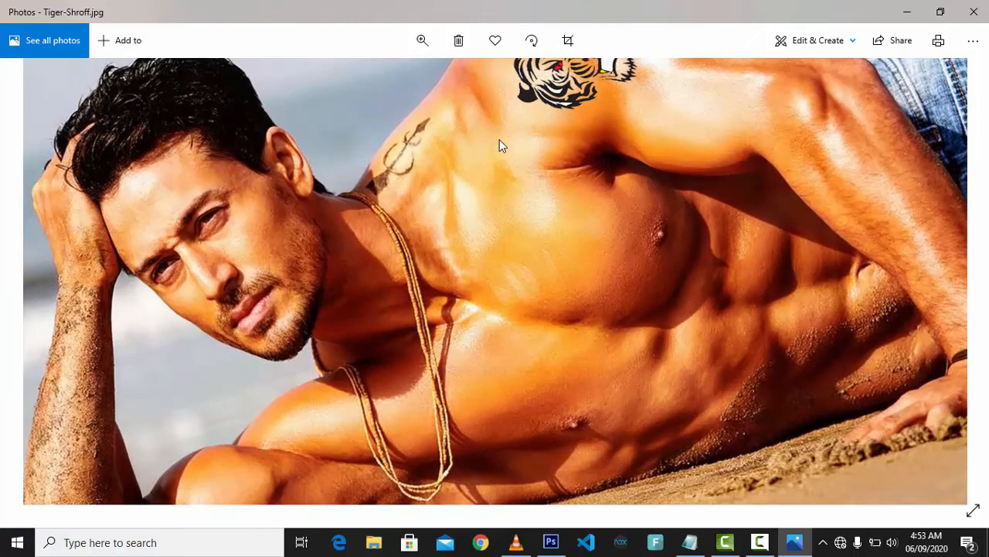
scroll(499, 140, up, 2)
scroll(502, 140, down, 1)
scroll(463, 263, down, 1)
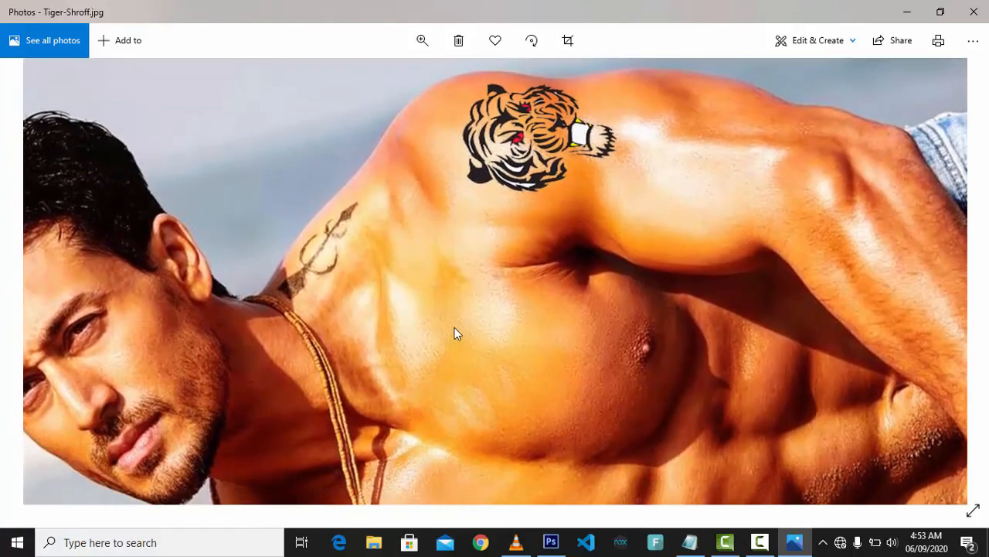
scroll(454, 333, up, 1)
drag(497, 272, 455, 404)
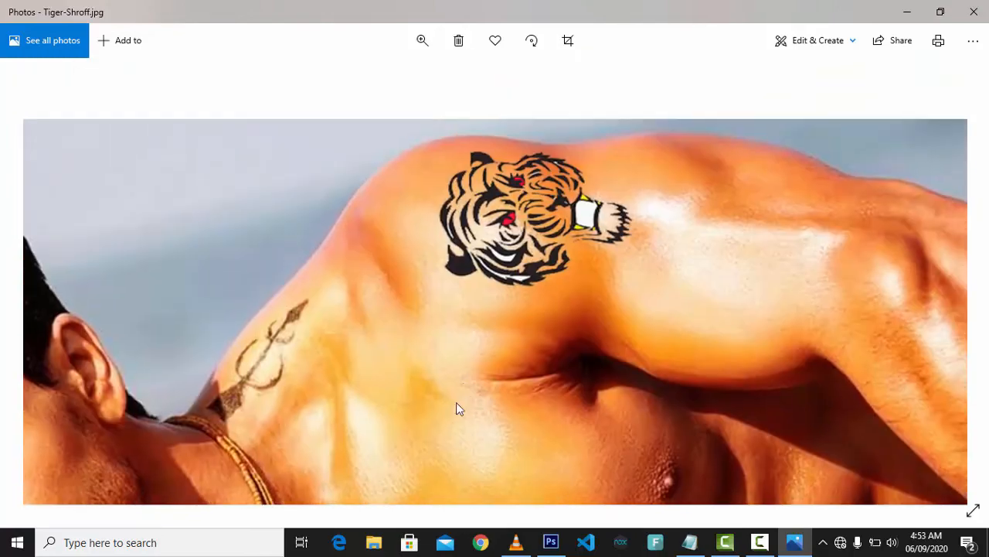